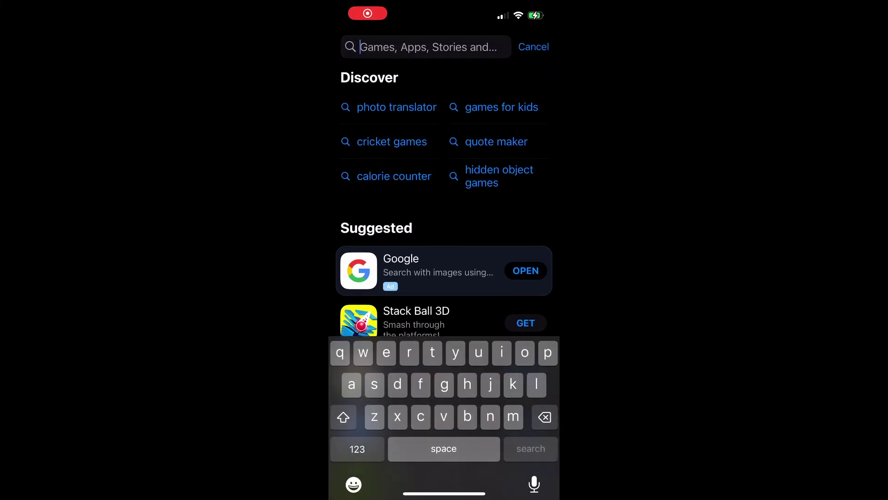
Search the App Store for 'b-hy' and open the b-hyve app
text(b-hyve)
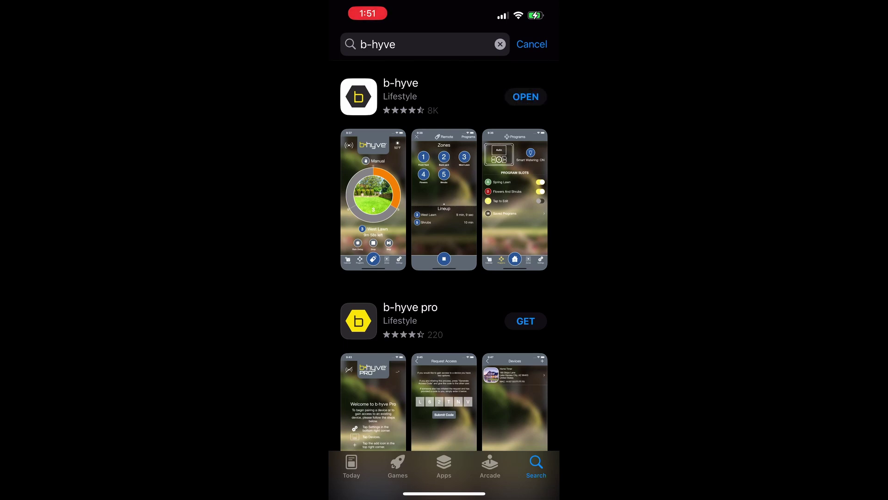
click(525, 97)
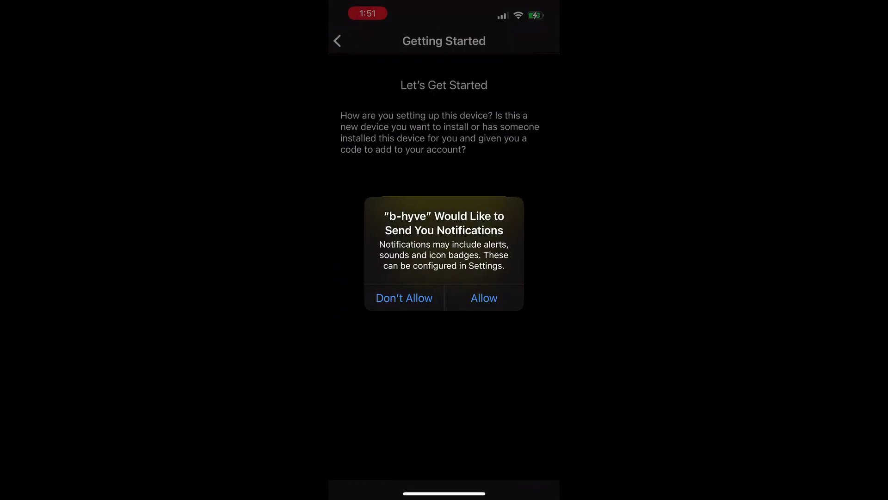
Allow b-hyve notifications and start setting up a new, powered-on Hose Faucet Timer + Hub
click(484, 298)
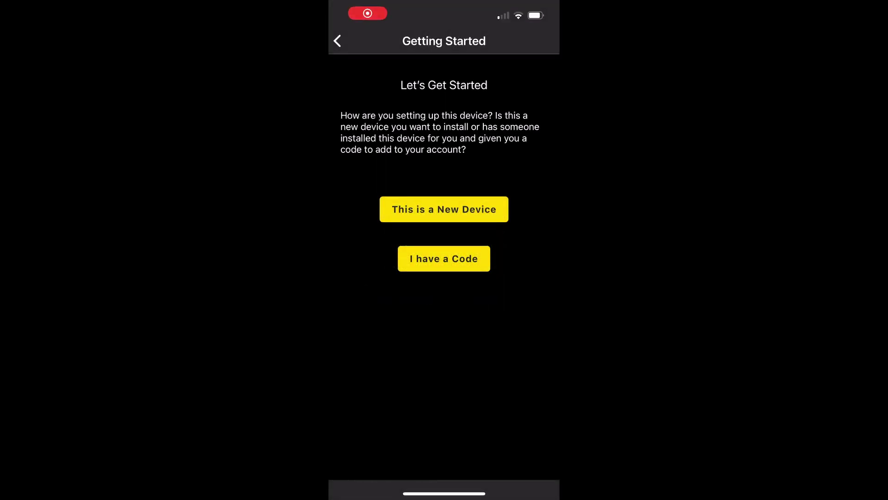
click(444, 209)
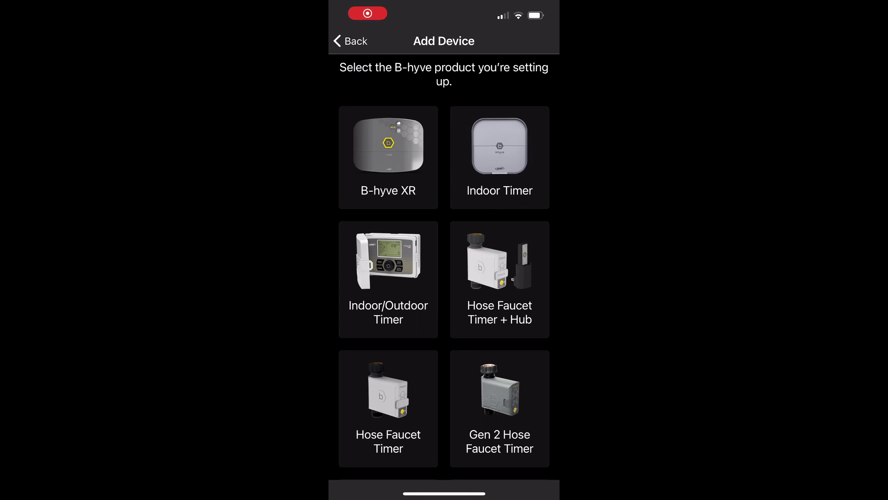
click(500, 280)
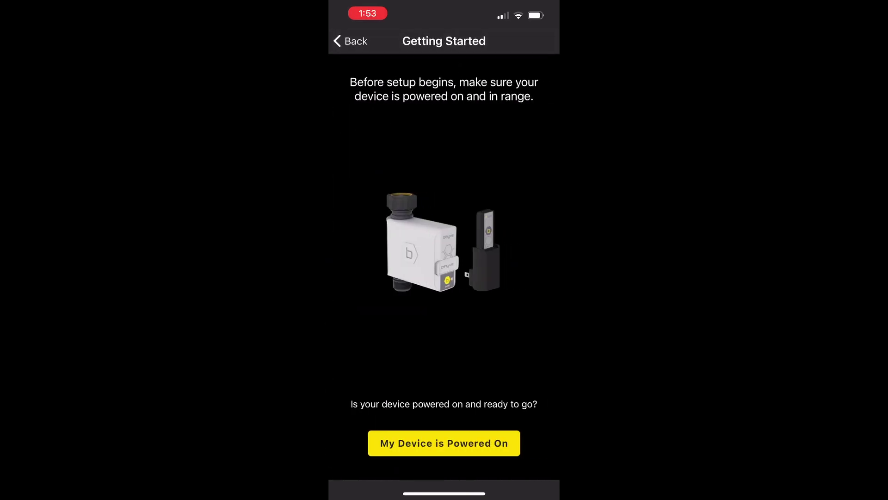
click(444, 442)
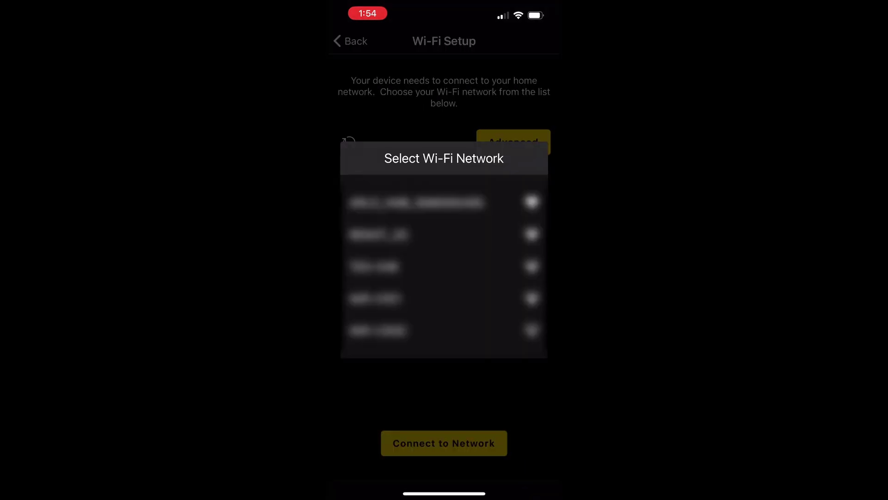
Join the hub to home Wi-Fi as 'Wi-Fi Hub' at the current location, and confirm the timer's MAC
click(379, 234)
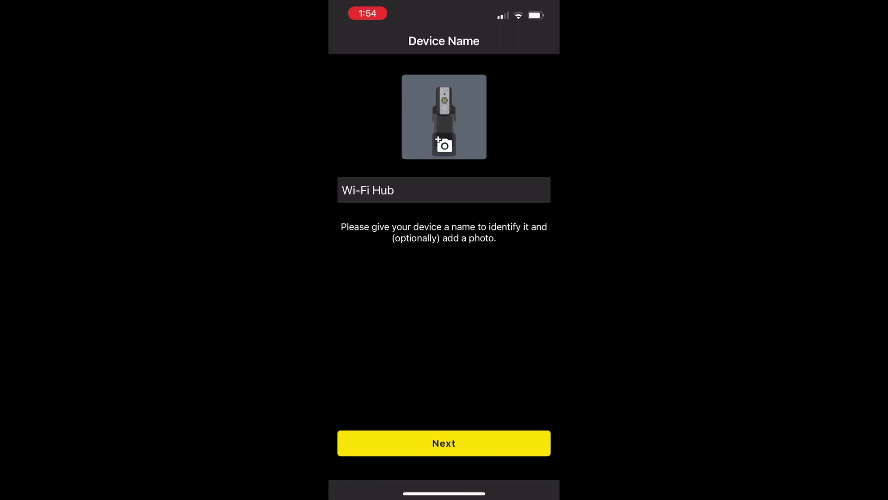
click(444, 442)
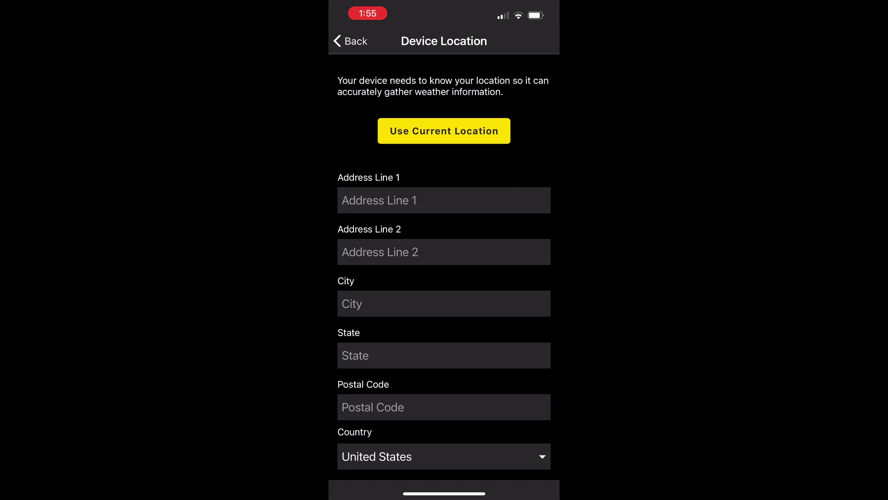
click(444, 131)
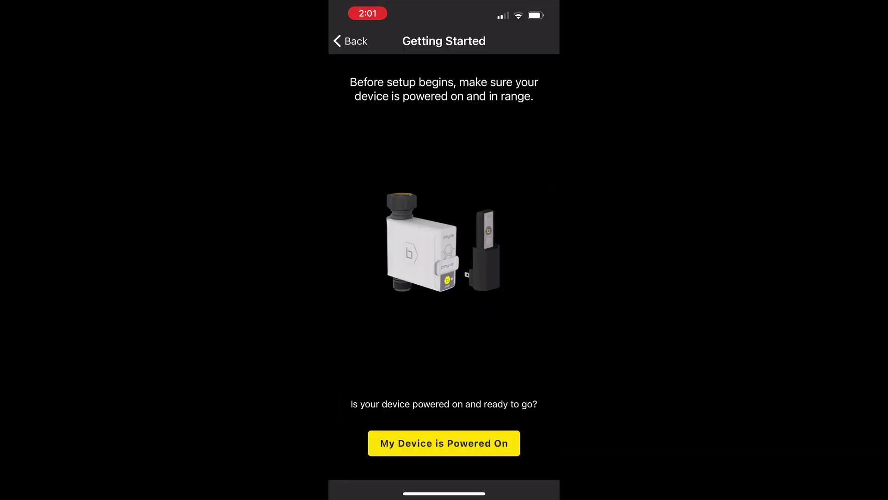
click(444, 442)
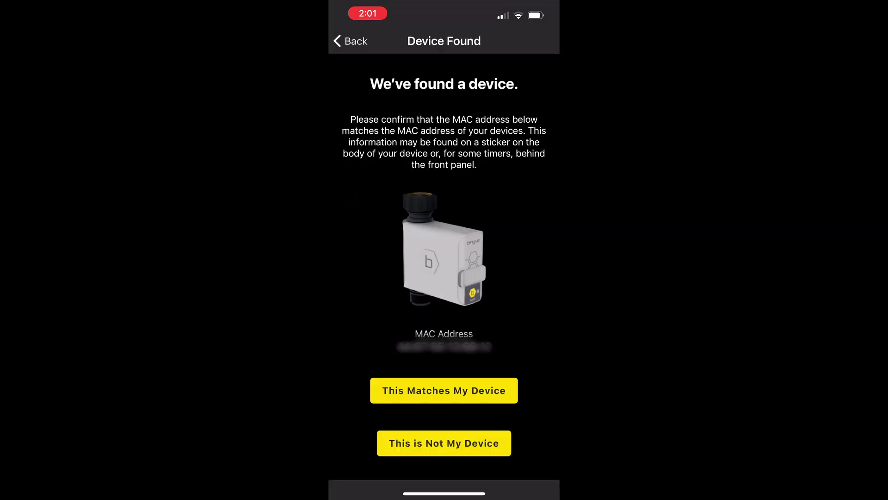
click(444, 390)
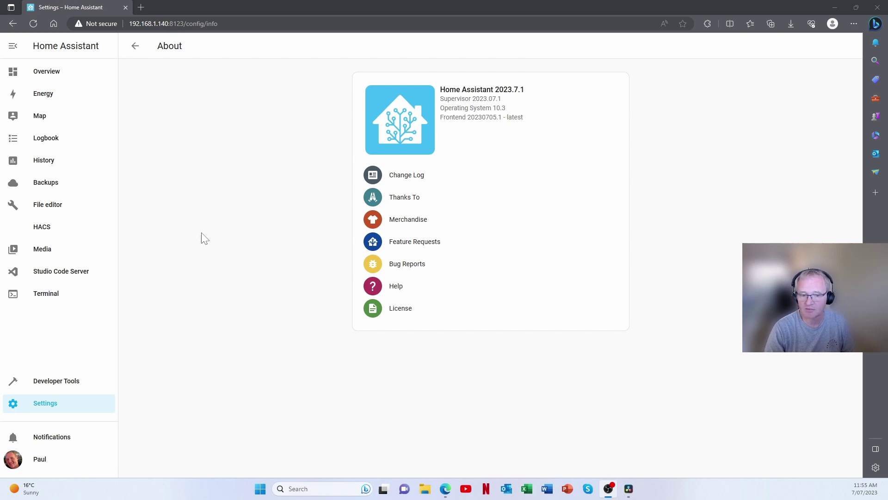
Go back to the HACS Home Assistant Community Store page
key(alt+Left)
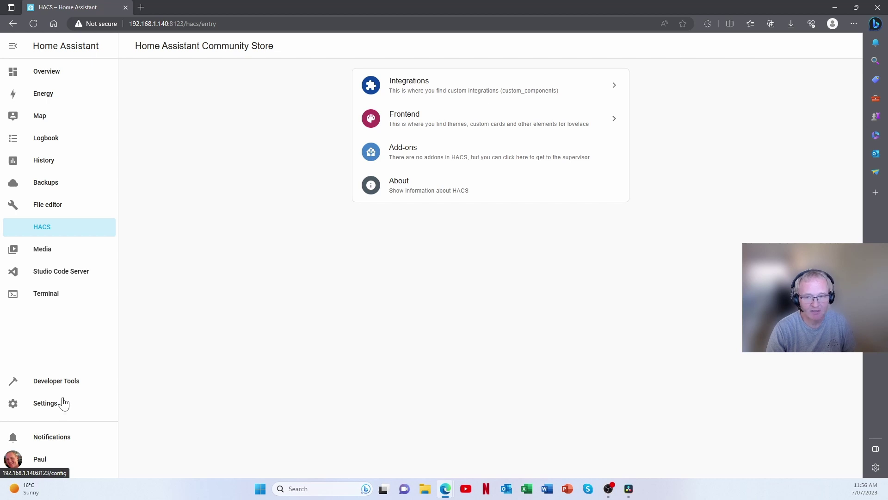
Search HACS integration repositories for 'b-h' and read the Orbit BHyve readme
click(423, 96)
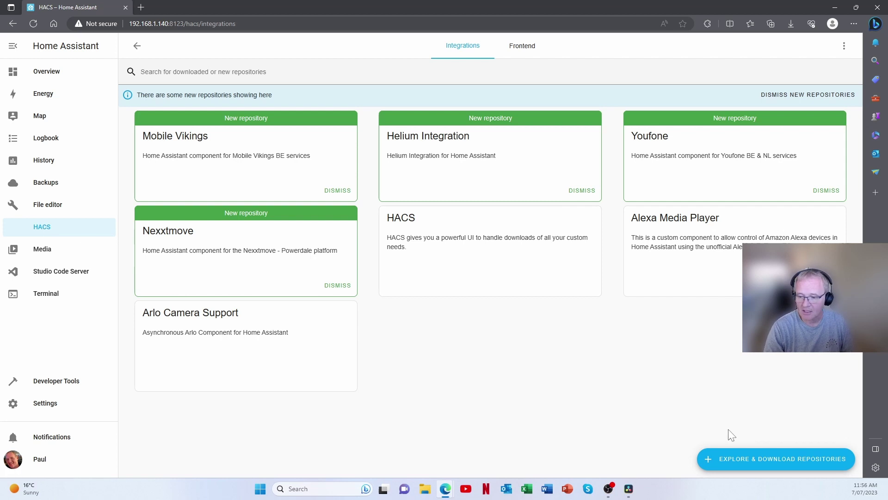
click(745, 463)
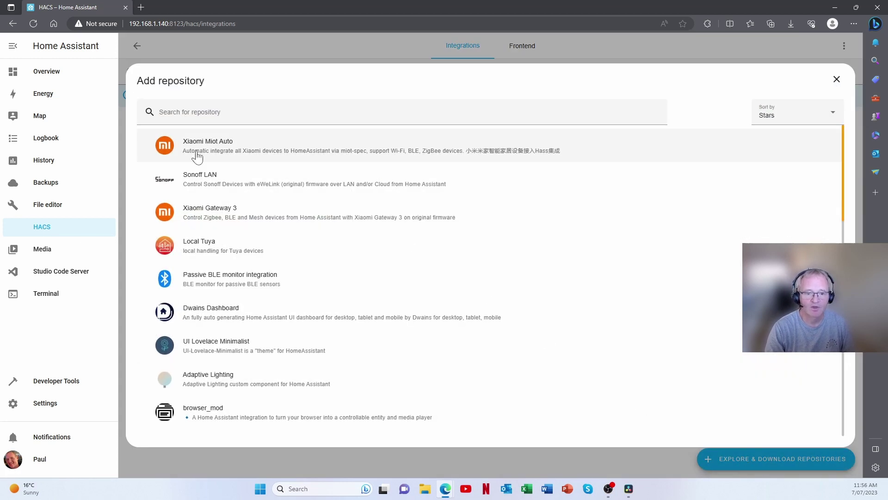
click(160, 114)
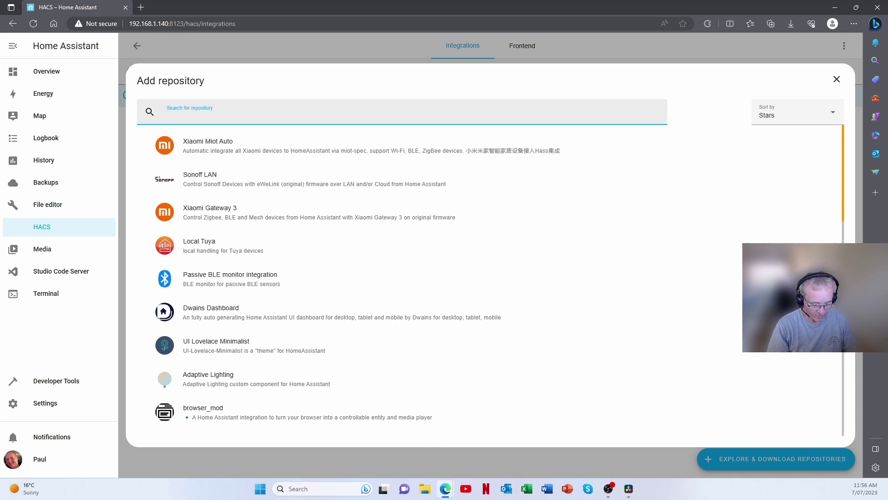
text(b-h)
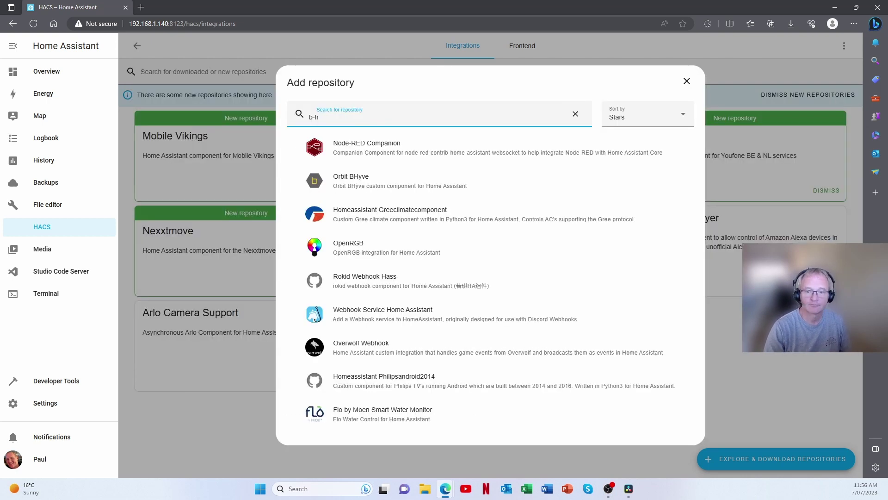
click(363, 189)
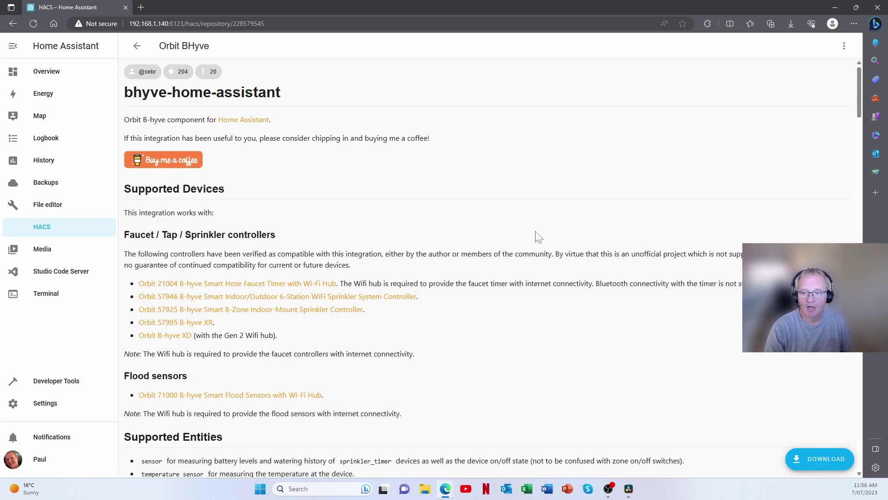
scroll(512, 241, down, 3)
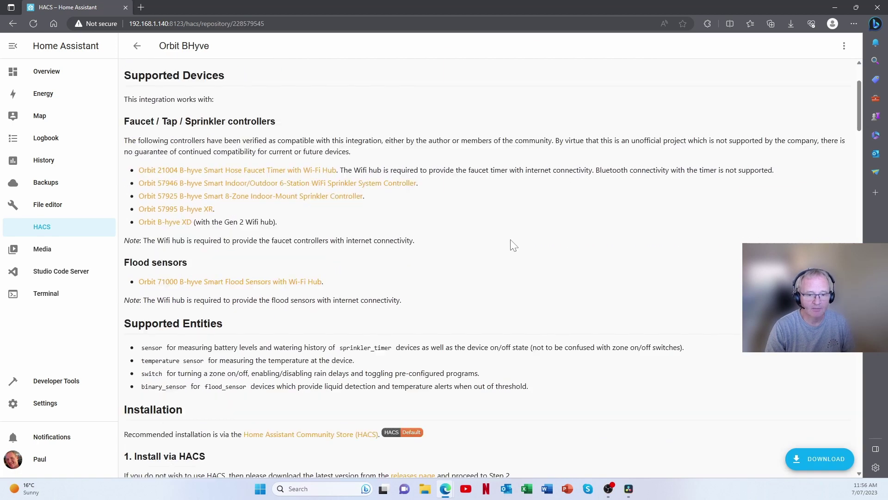
scroll(512, 245, down, 10)
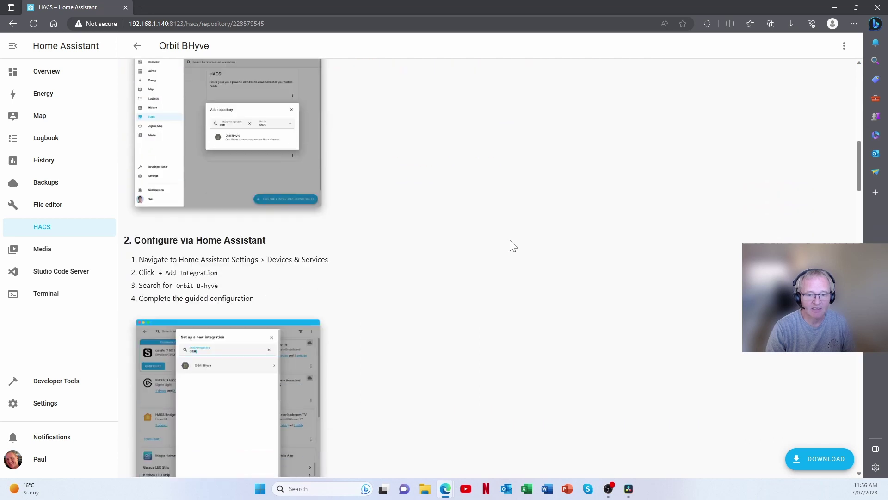
scroll(513, 245, down, 10)
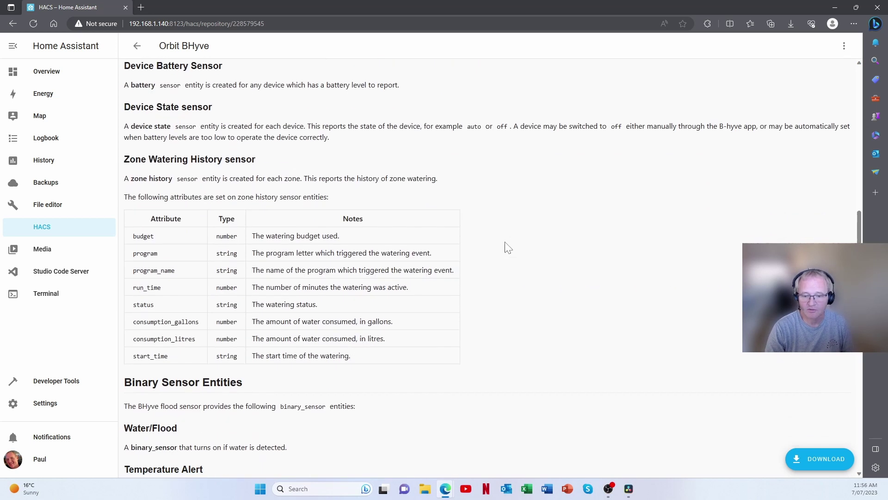
scroll(507, 248, down, 5)
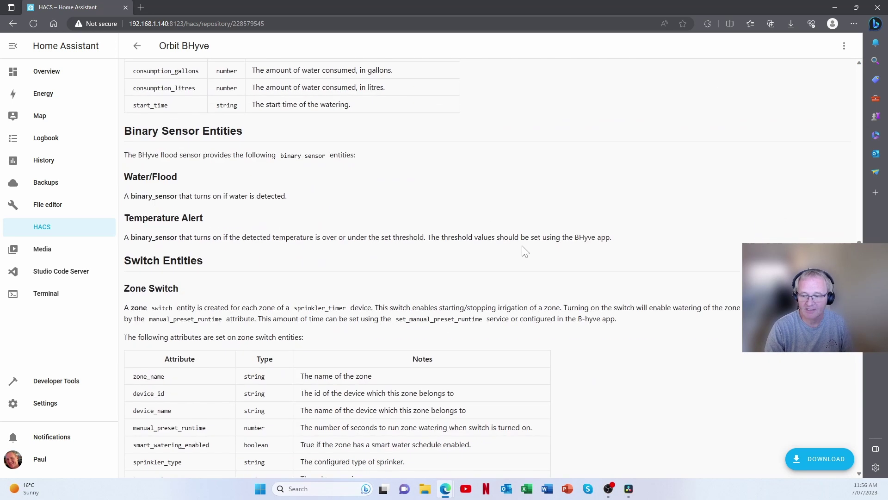
Download Orbit BHyve version 3.2.0 from its HACS repository page
click(817, 460)
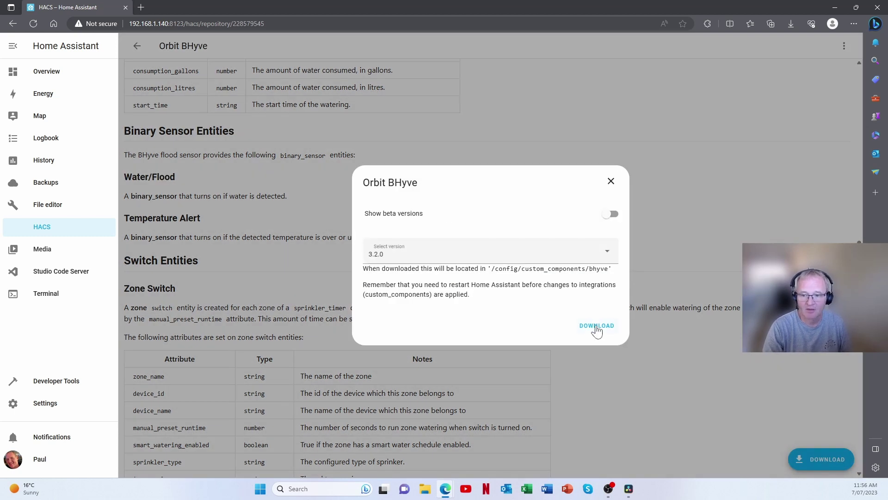
click(596, 326)
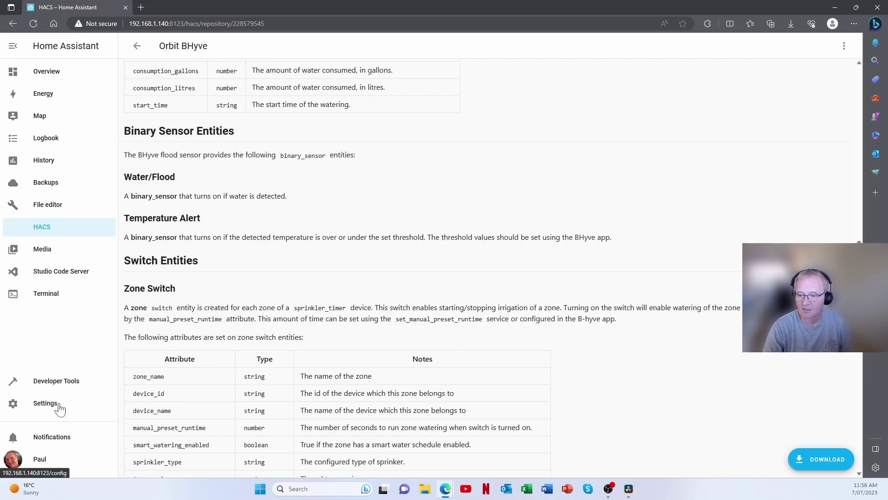
scroll(451, 278, up, 15)
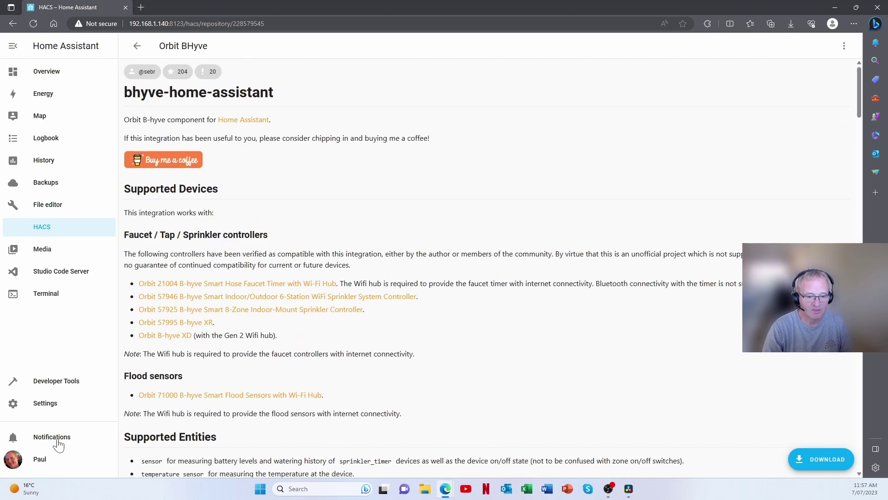
Check the Home Assistant configuration in Developer Tools > YAML
click(44, 226)
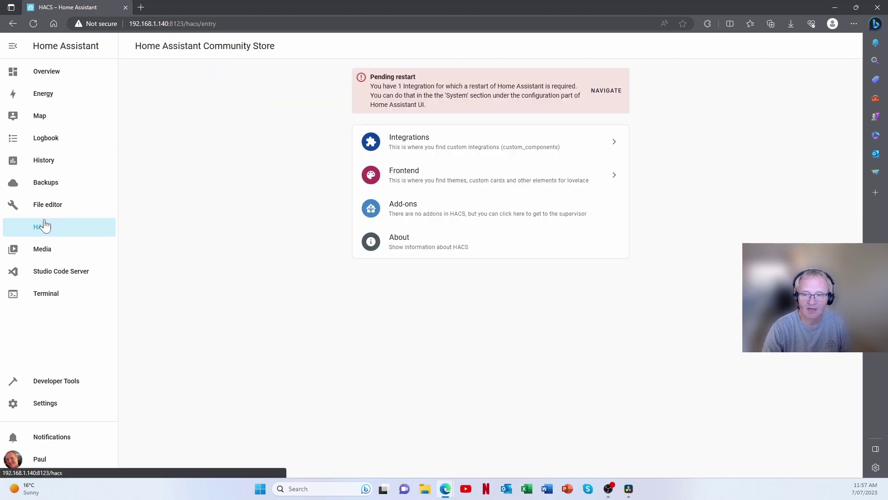
click(605, 92)
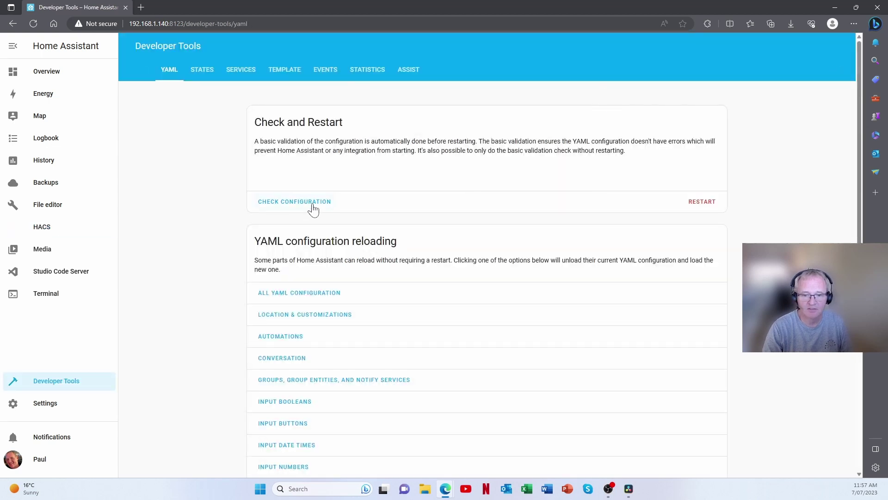
click(313, 208)
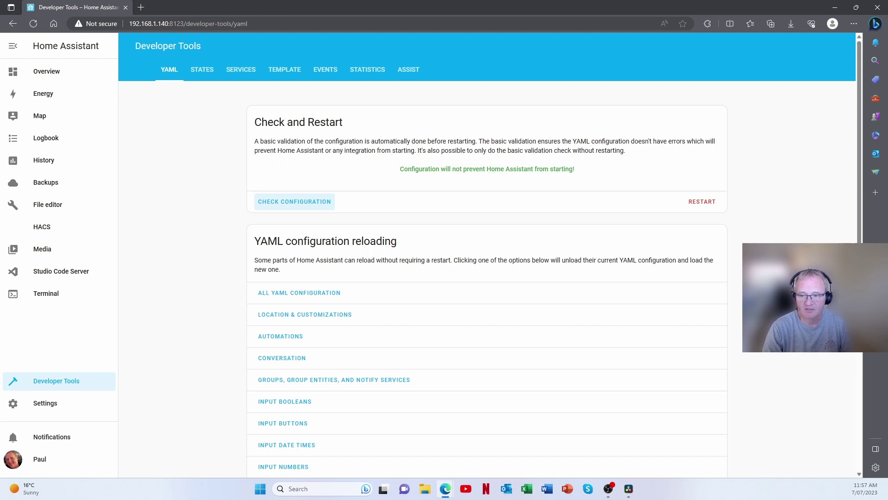
Perform a full Restart Home Assistant and confirm it
click(700, 203)
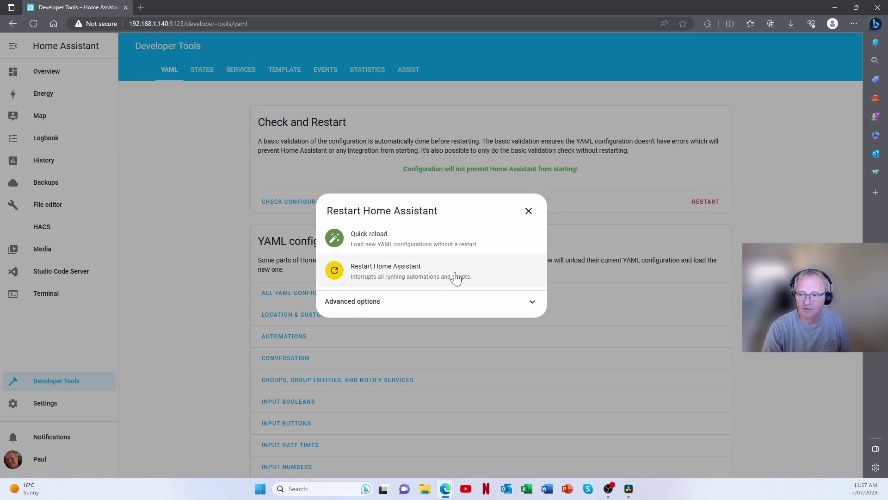
click(377, 271)
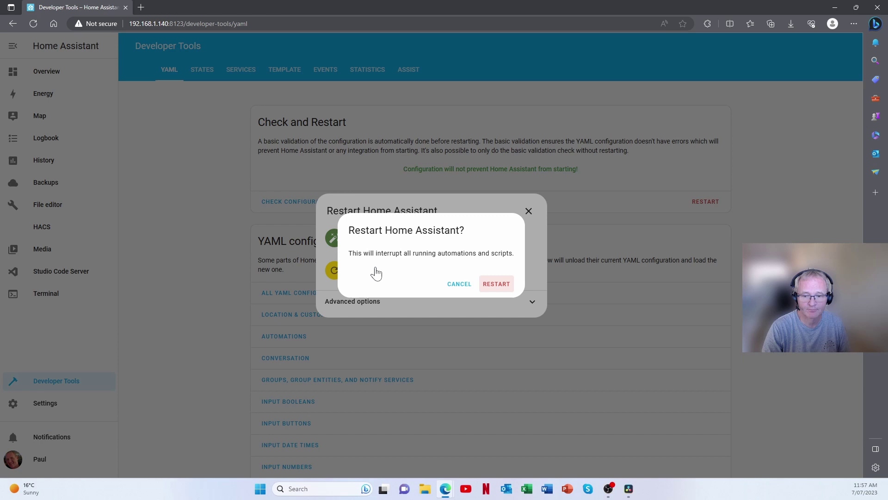
click(504, 288)
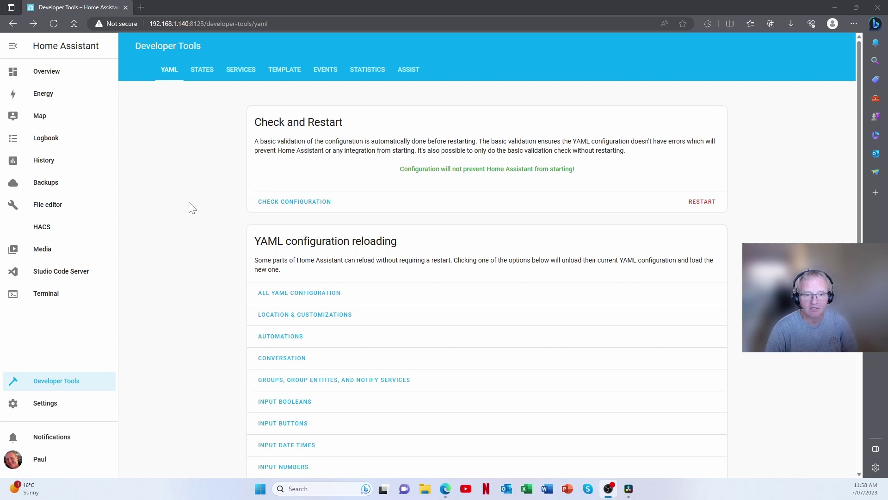
Check HACS integrations, then go to Settings > Devices & Services and start Add Integration
click(49, 233)
click(452, 84)
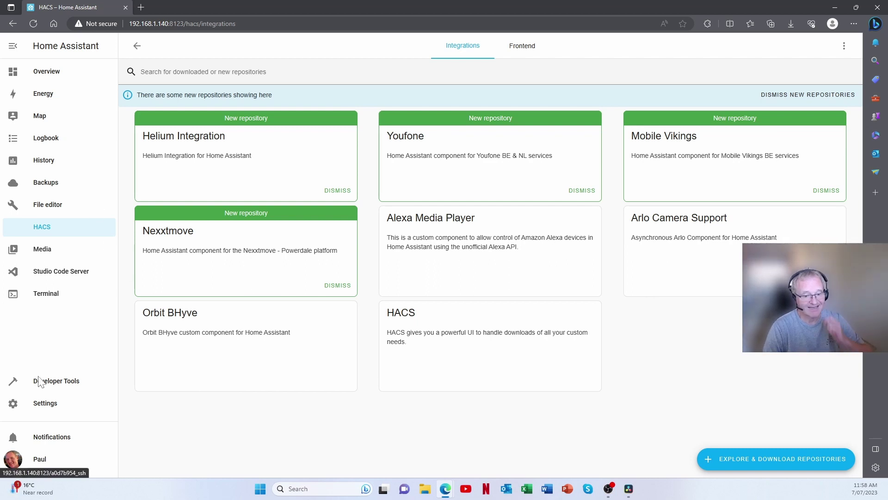
click(47, 407)
click(392, 125)
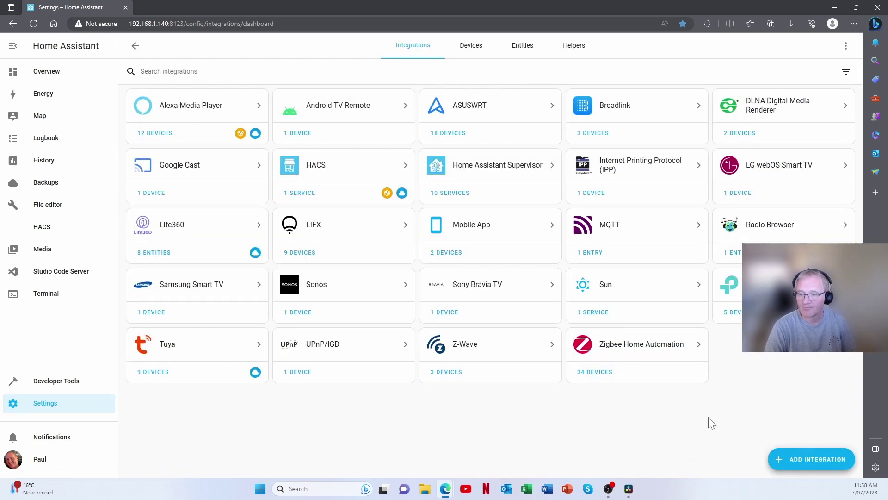
click(800, 460)
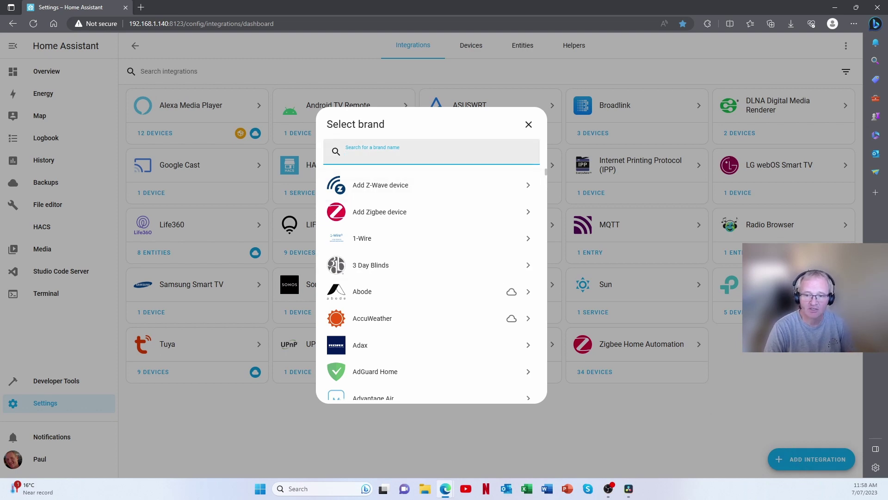
Choose Orbit B-hyve via search 'bh' and log in with the account username and password
text(b)
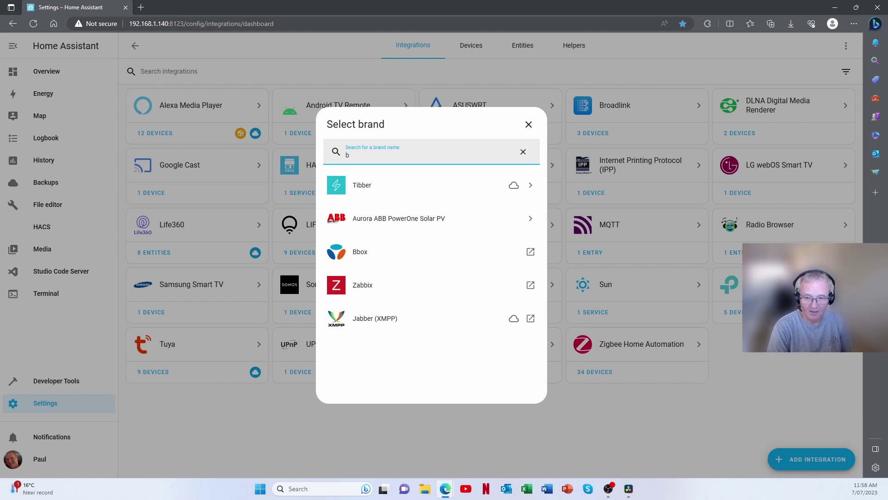
text(h)
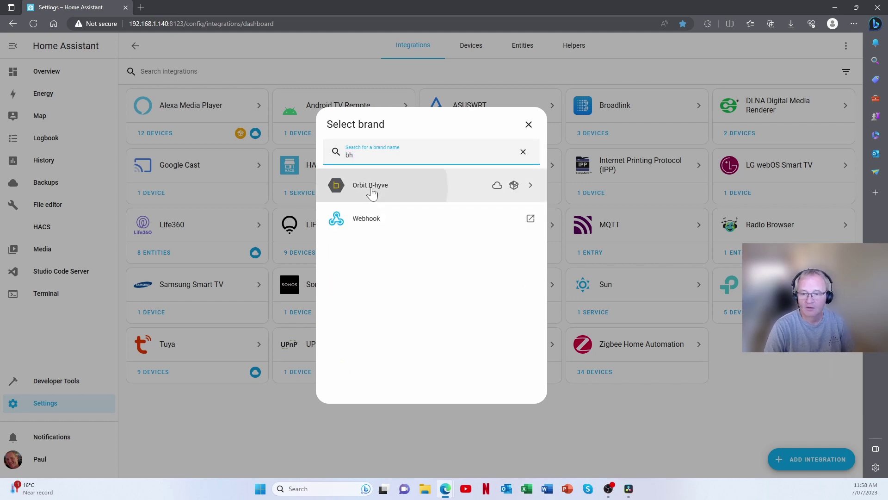
click(370, 191)
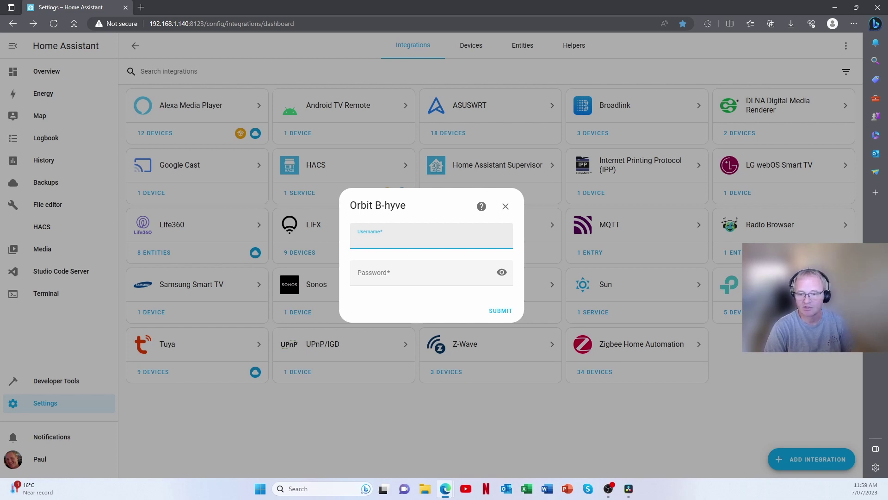
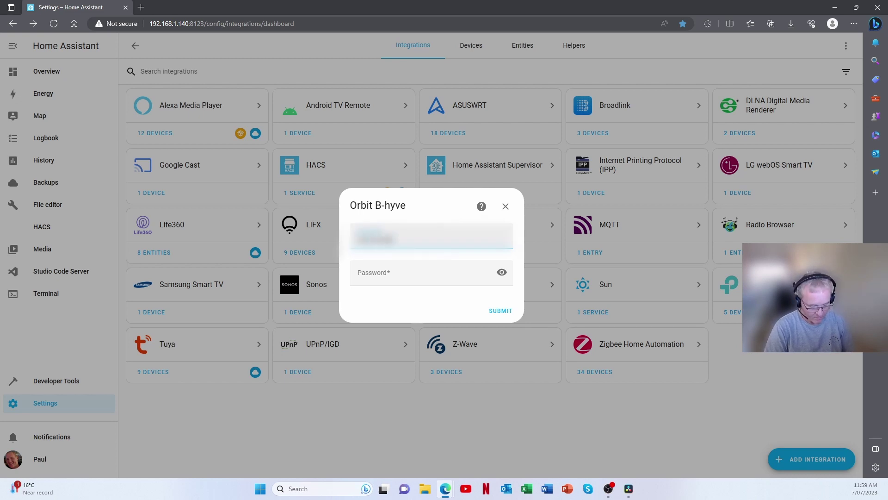
key(Tab)
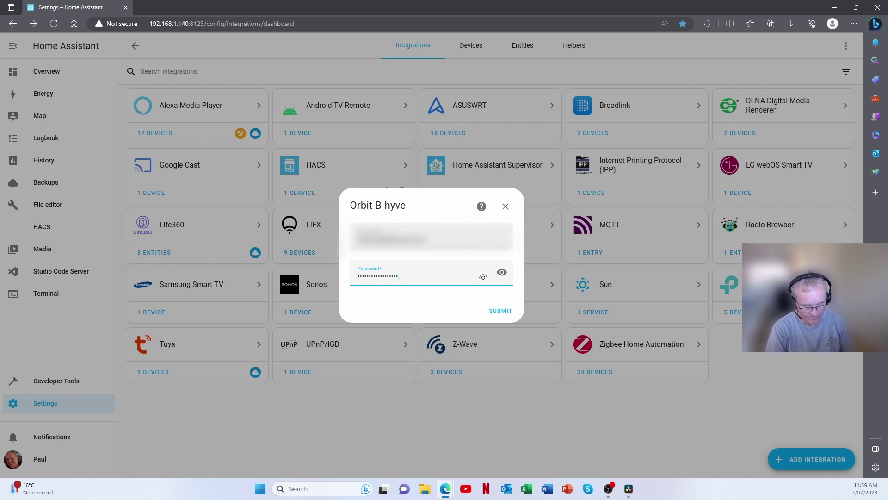
key(Return)
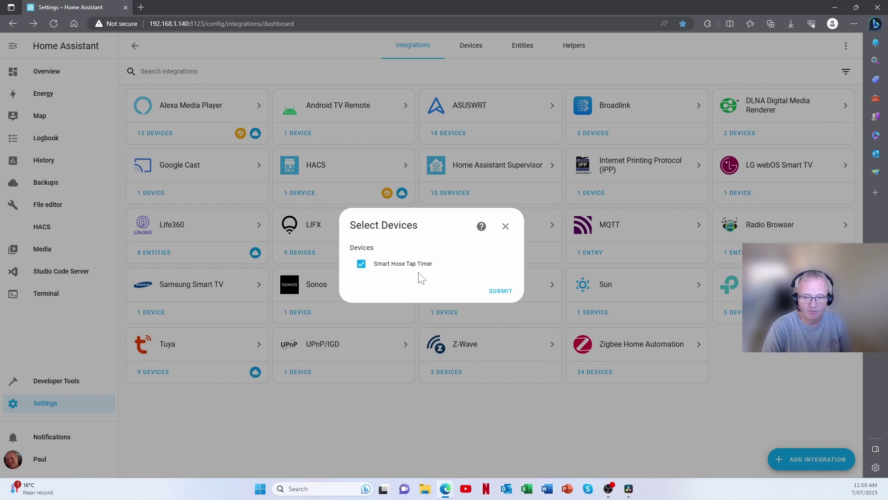
Submit the Smart Hose Tap Timer, assign it to the OUTSIDE area, and finish
click(496, 292)
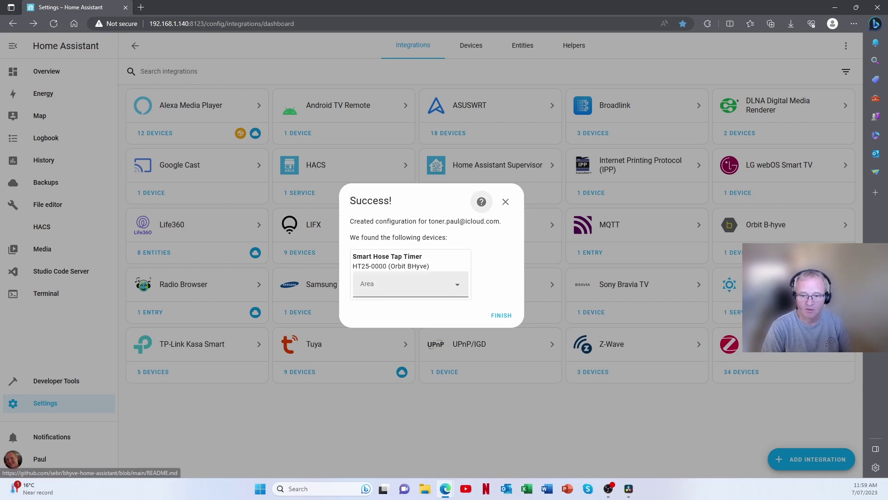
click(403, 284)
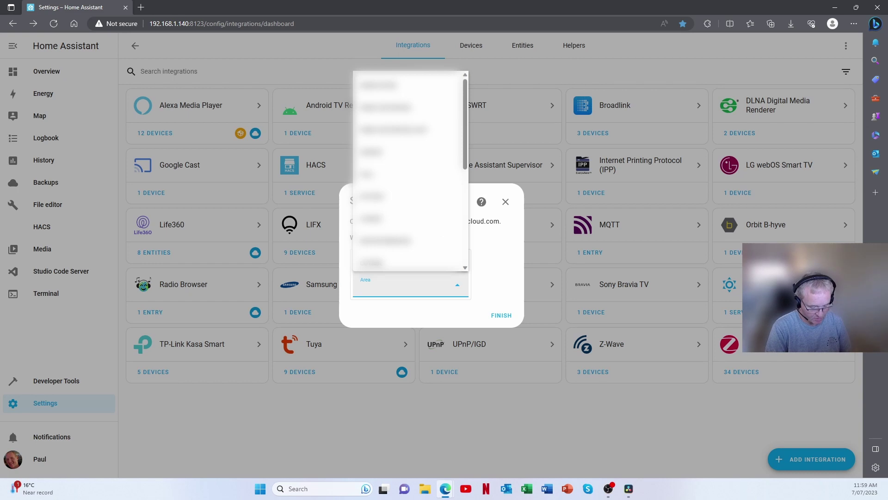
text(out)
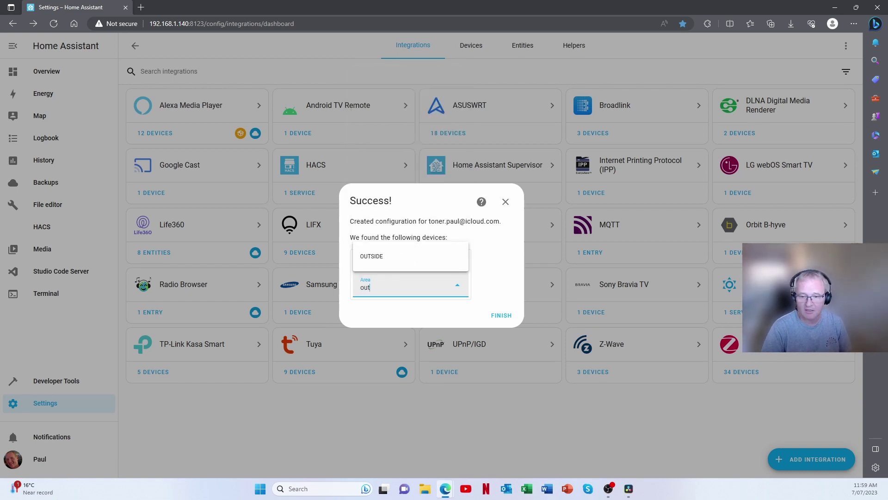
click(371, 255)
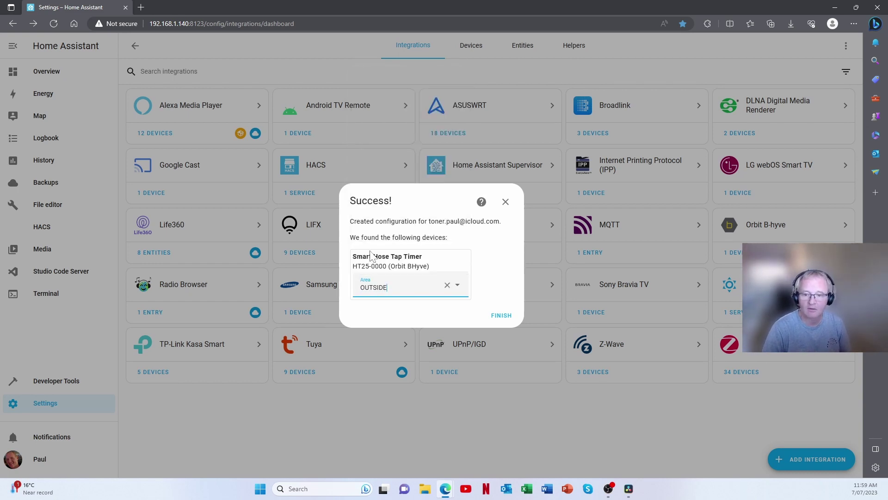
click(501, 315)
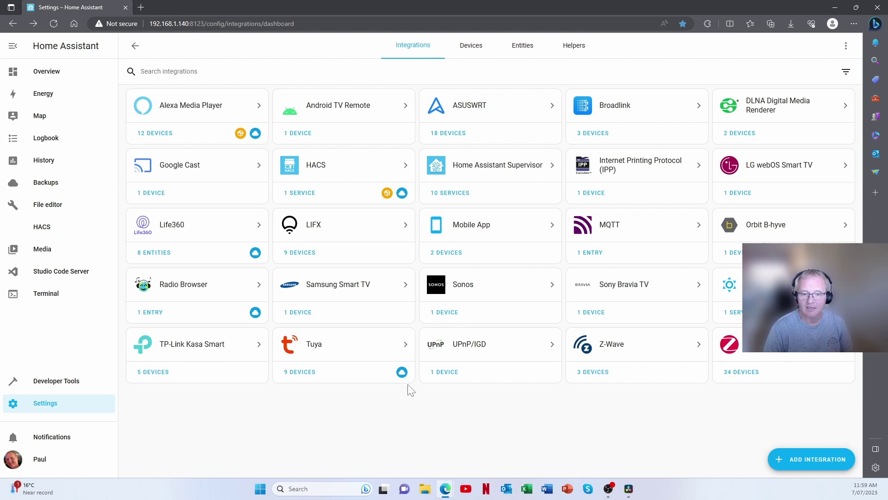
Add the Smart Hose Tap Timer's Front Garden zone control card to the dashboard
click(739, 252)
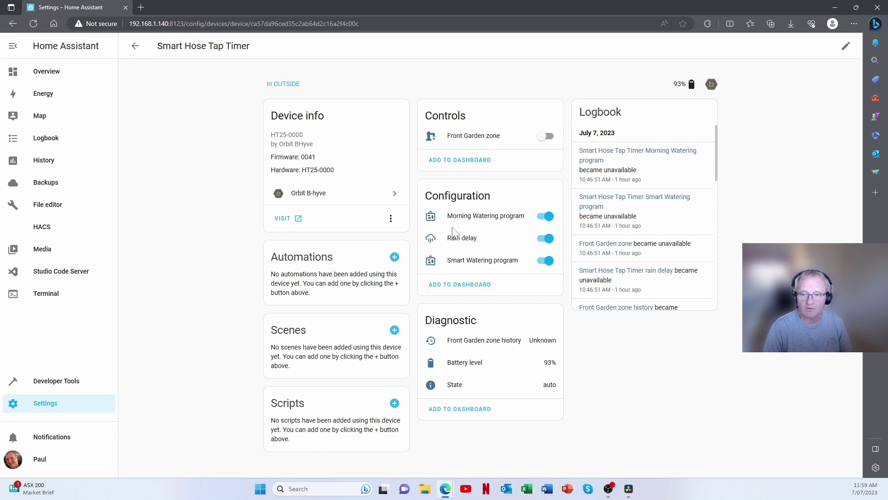
click(452, 162)
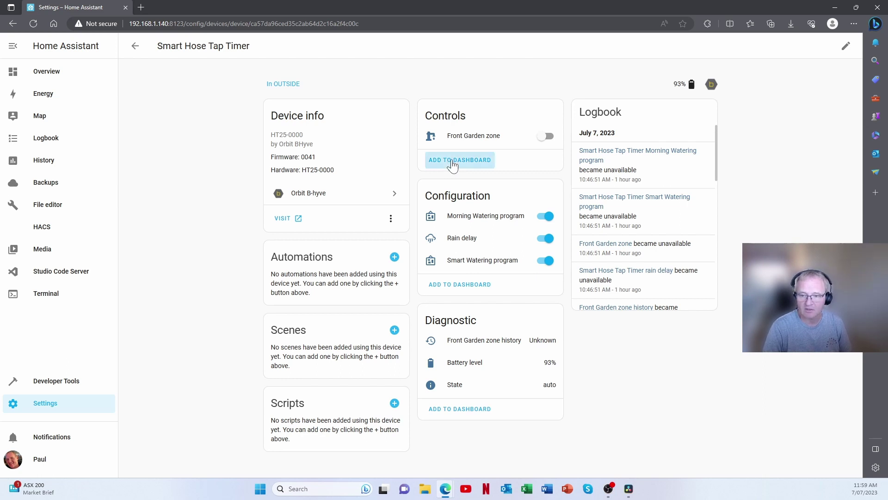
click(493, 312)
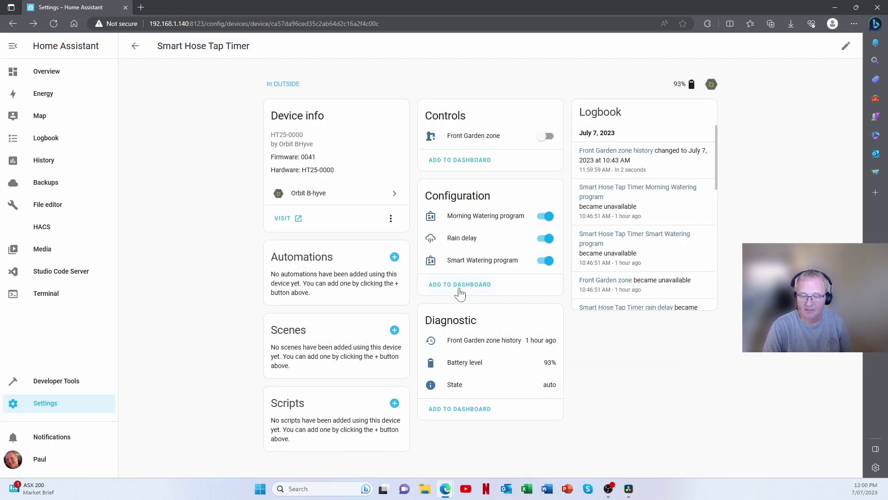
Add the timer's watering programs and rain delay switches card to the GARDEN view
click(460, 285)
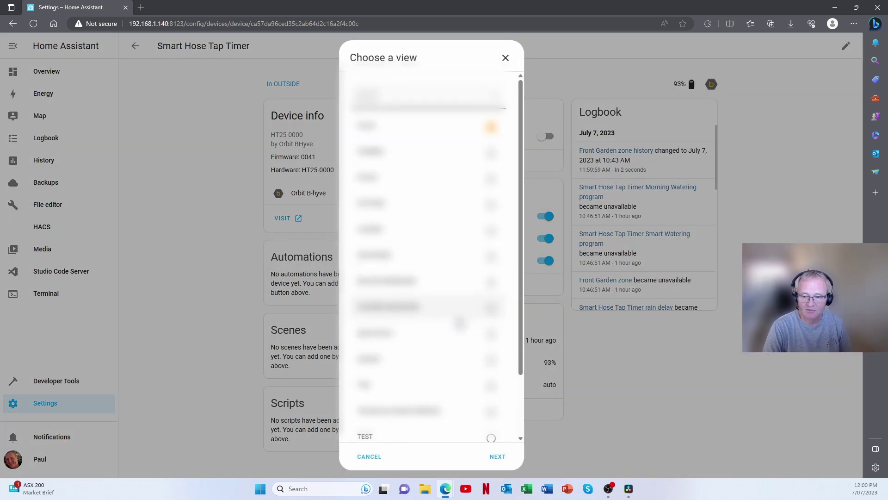
scroll(463, 342, down, 2)
click(481, 424)
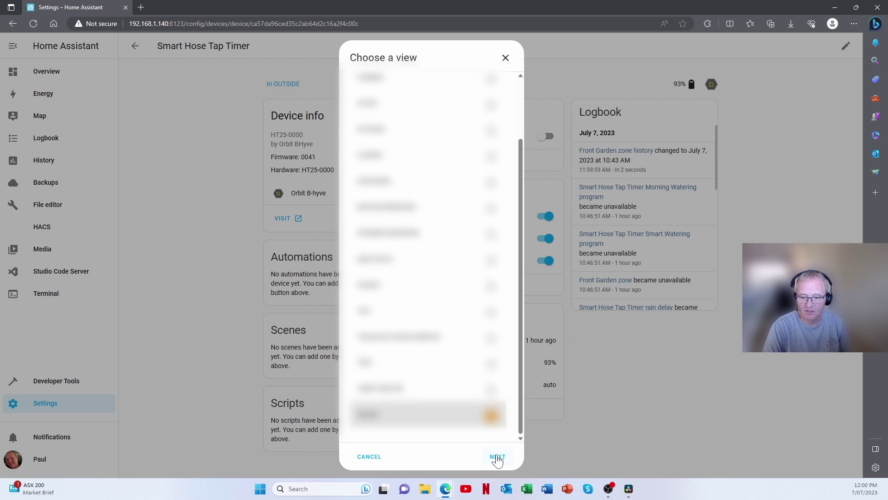
click(497, 457)
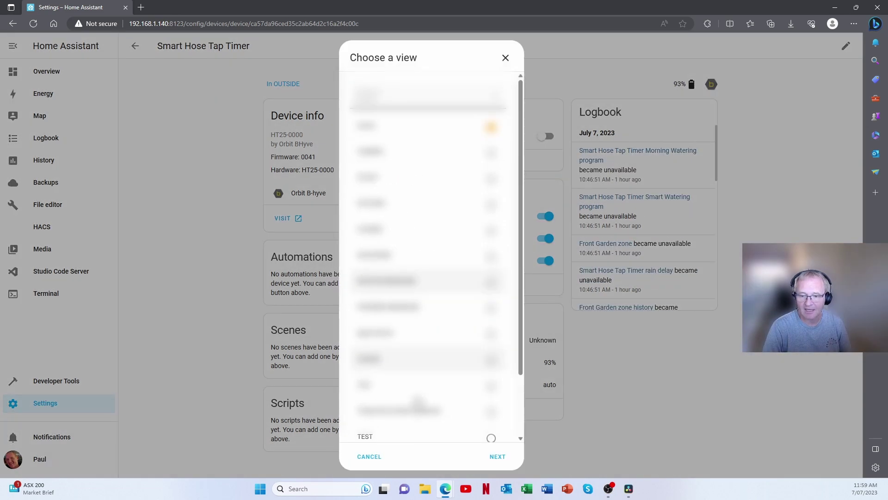
scroll(431, 324, down, 5)
click(489, 418)
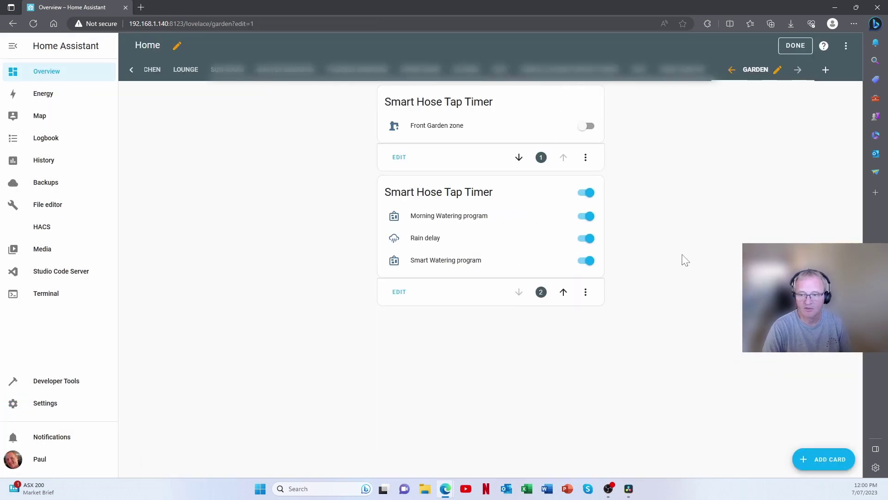
Exit edit mode on the GARDEN dashboard so both timer cards show as live controls
click(796, 45)
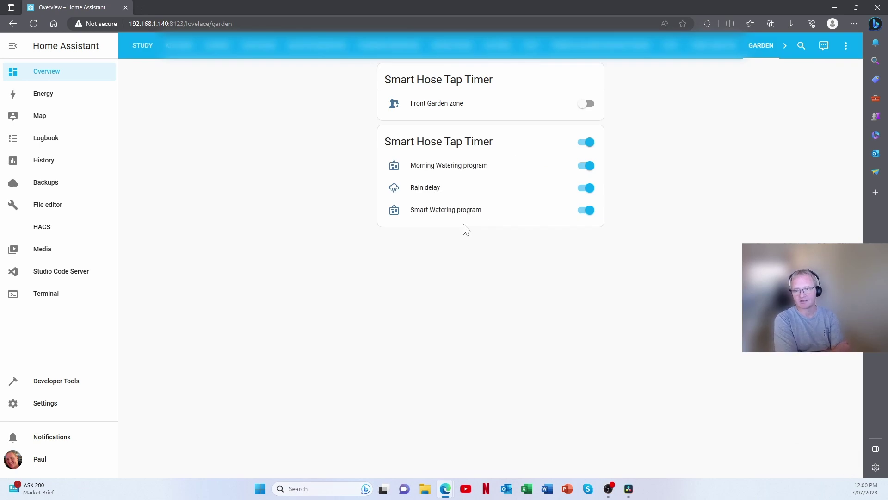